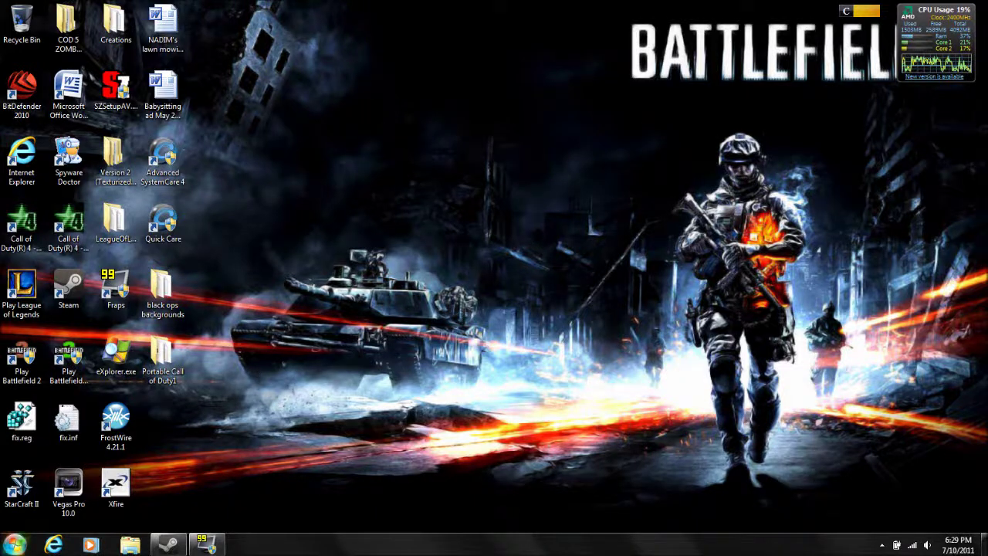
From the Start menu, open the personal user folder and go into AppData > Local.
key(super)
click(234, 174)
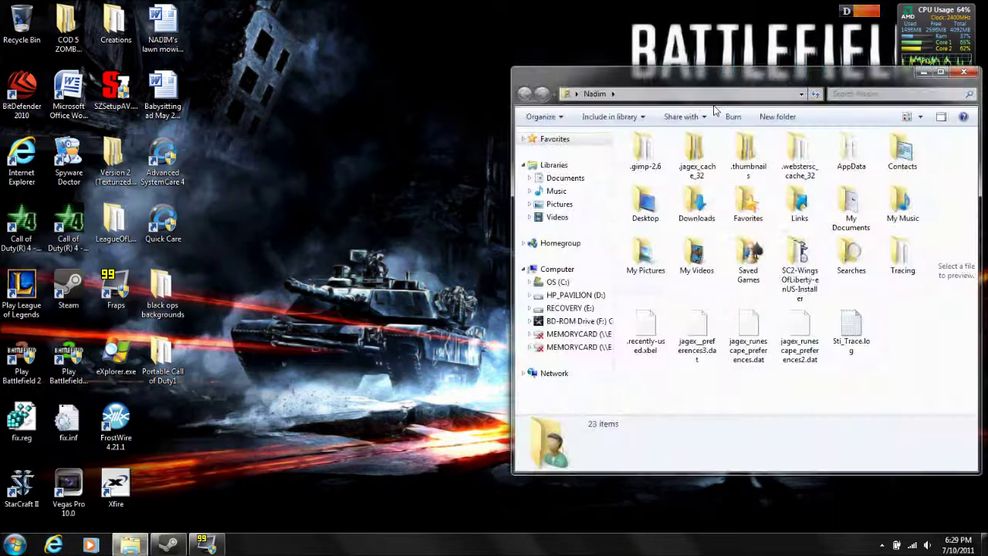
double_click(851, 150)
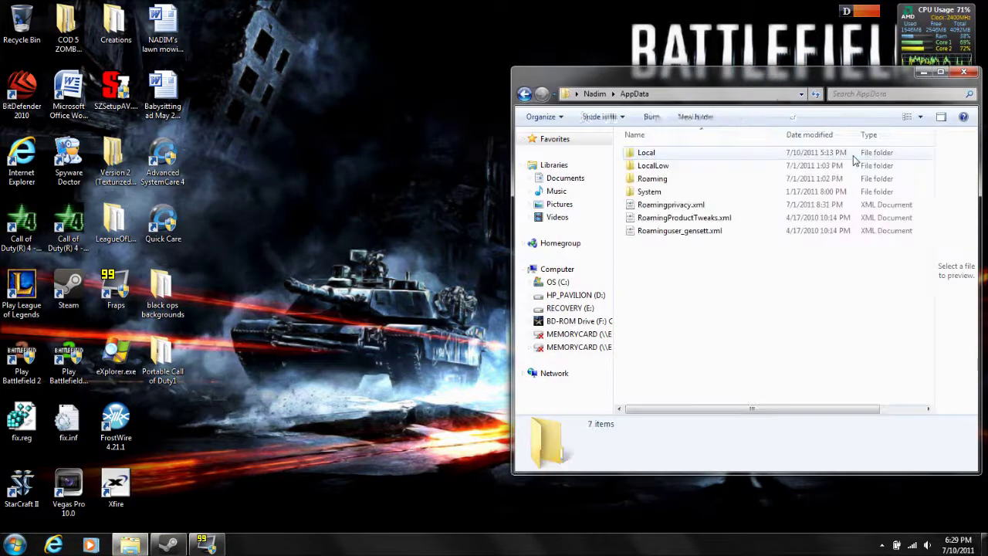
double_click(702, 151)
scroll(732, 254, down, 7)
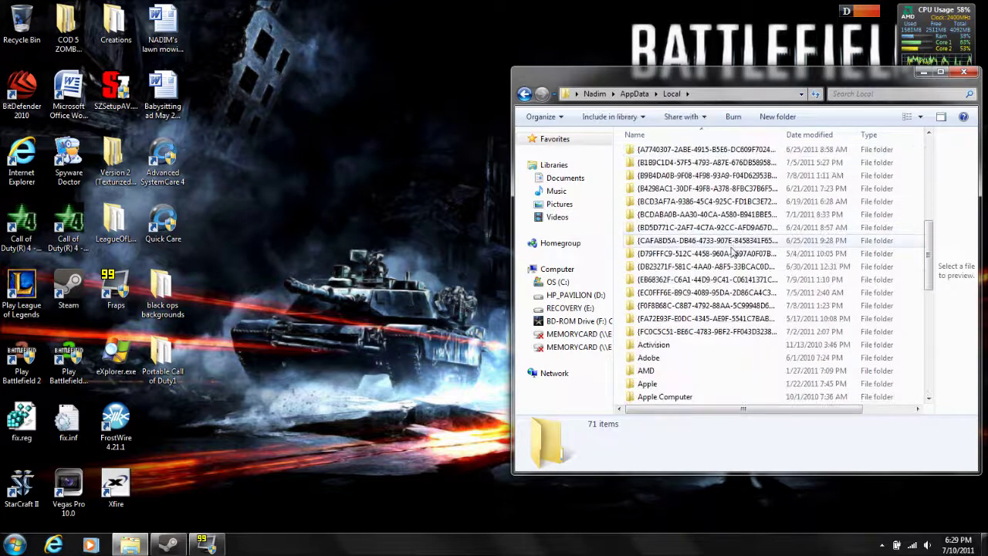
scroll(732, 254, down, 1)
Go into Activision > CoDWaW > Mods > Zombie_Rich and center the Explorer window.
double_click(699, 305)
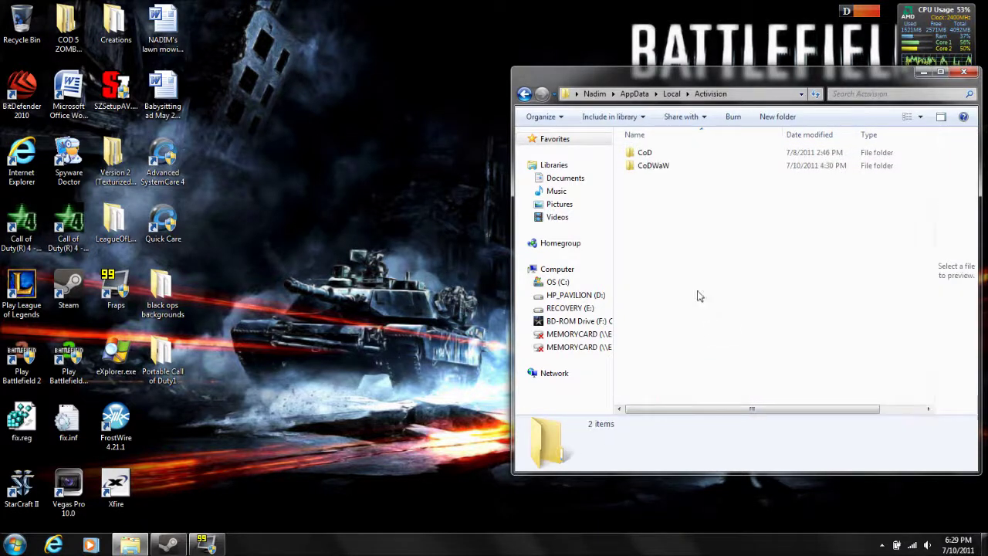
double_click(683, 165)
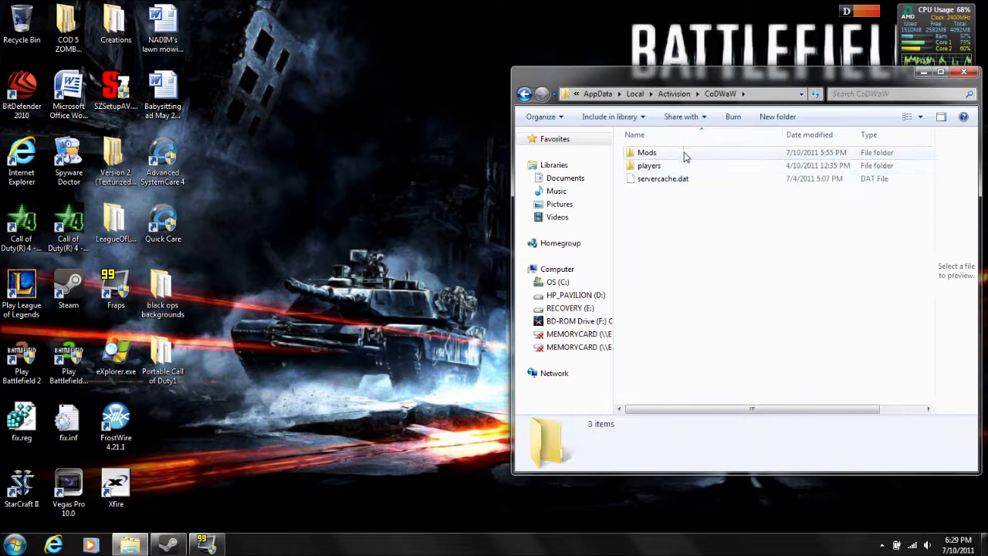
double_click(685, 156)
scroll(730, 213, down, 5)
scroll(729, 213, down, 3)
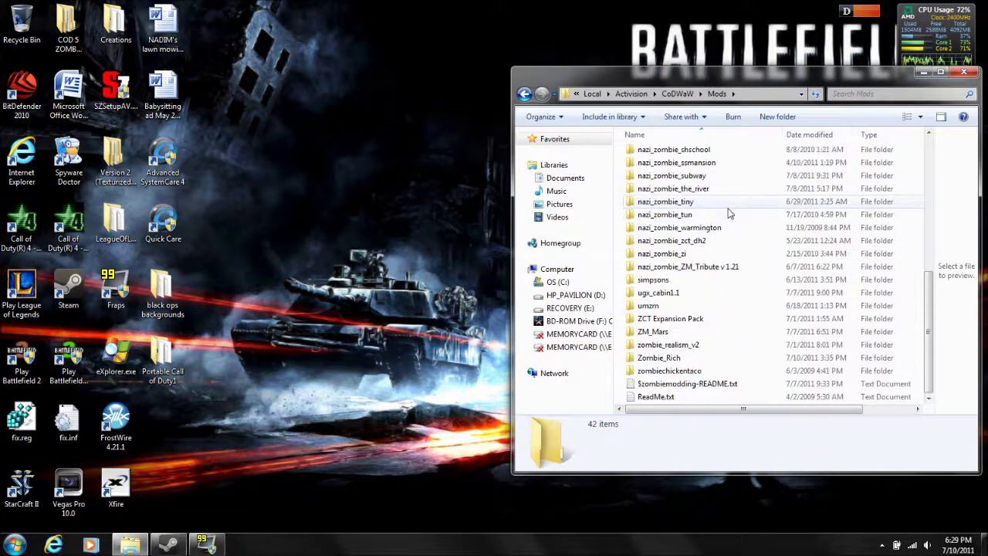
double_click(690, 359)
drag(716, 77, 480, 39)
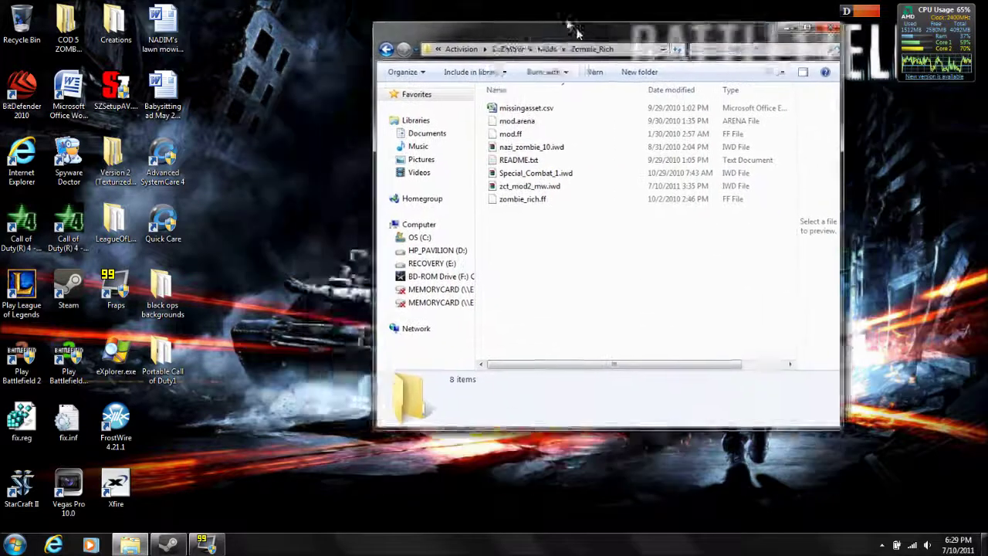
drag(573, 223, 390, 104)
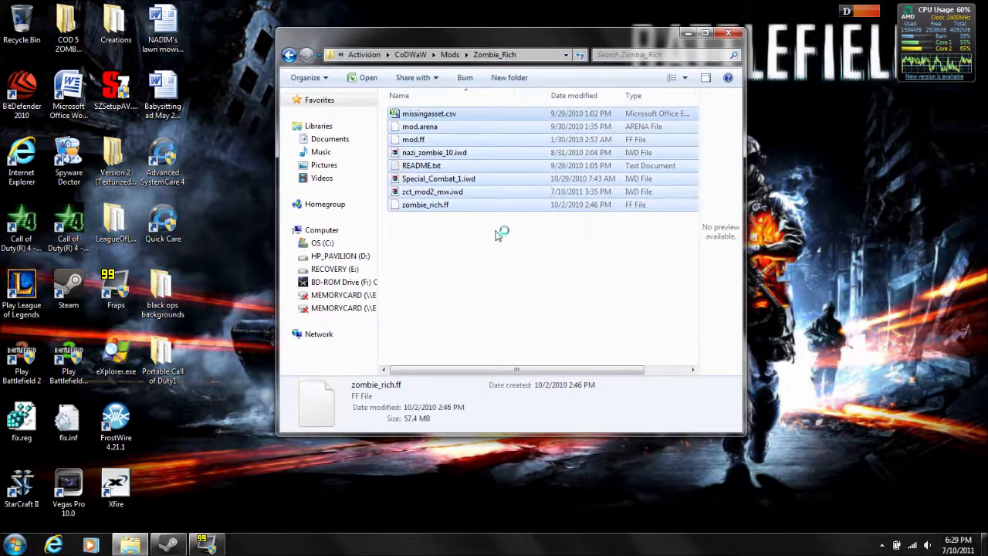
drag(502, 231, 460, 141)
click(460, 142)
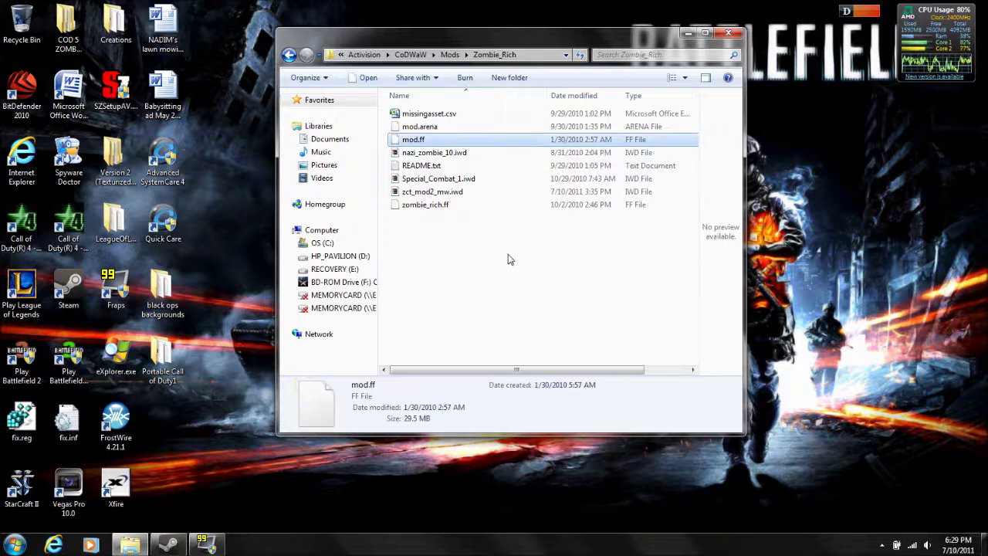
click(496, 258)
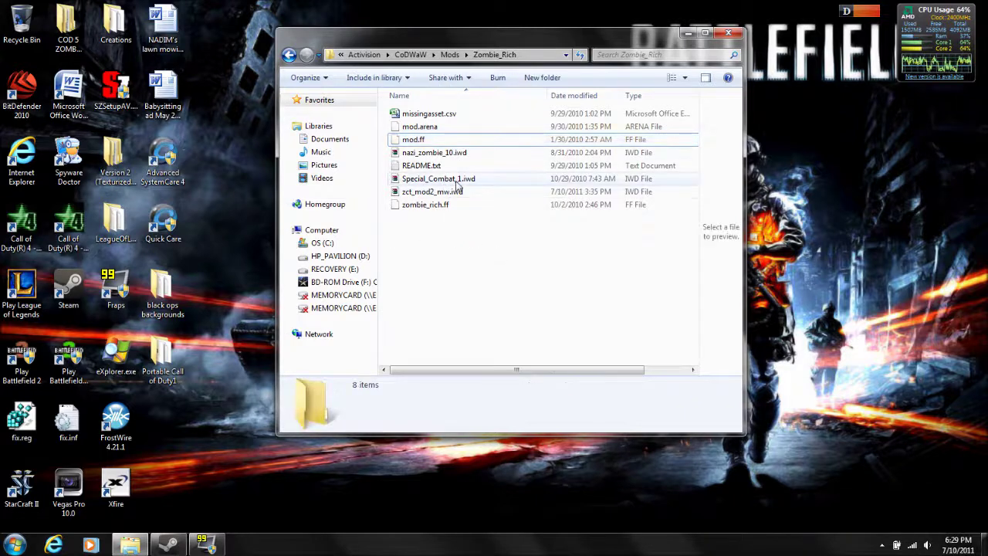
drag(669, 306, 562, 236)
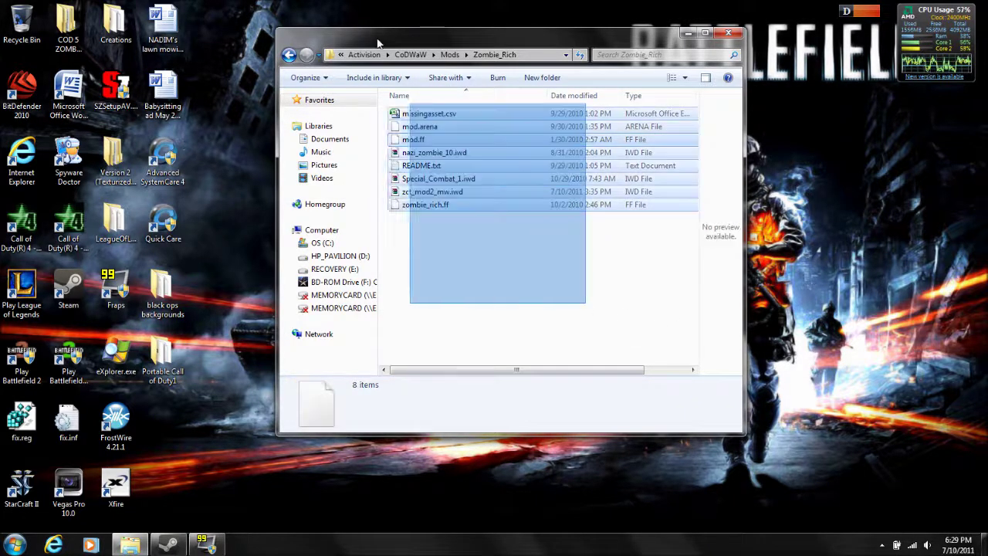
click(521, 193)
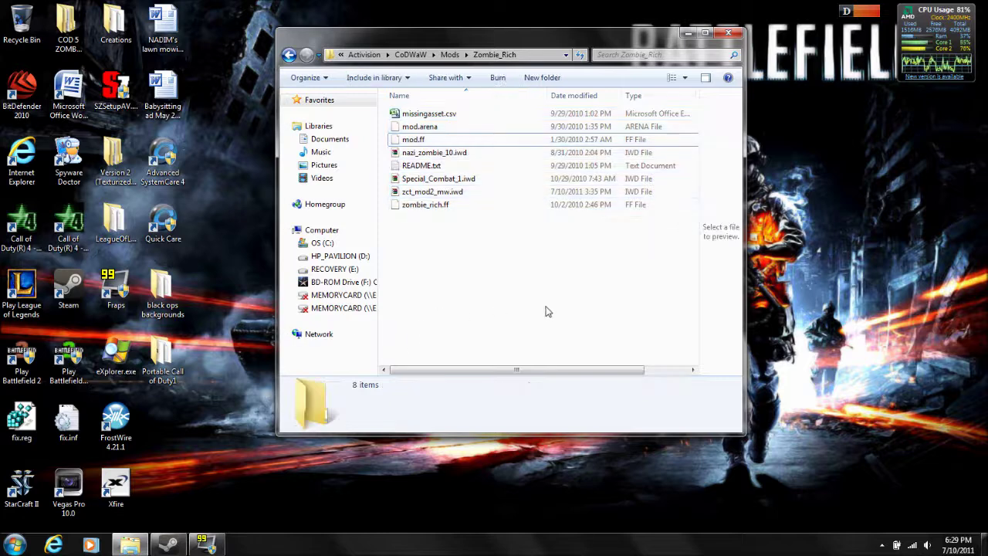
drag(547, 308, 502, 192)
click(486, 216)
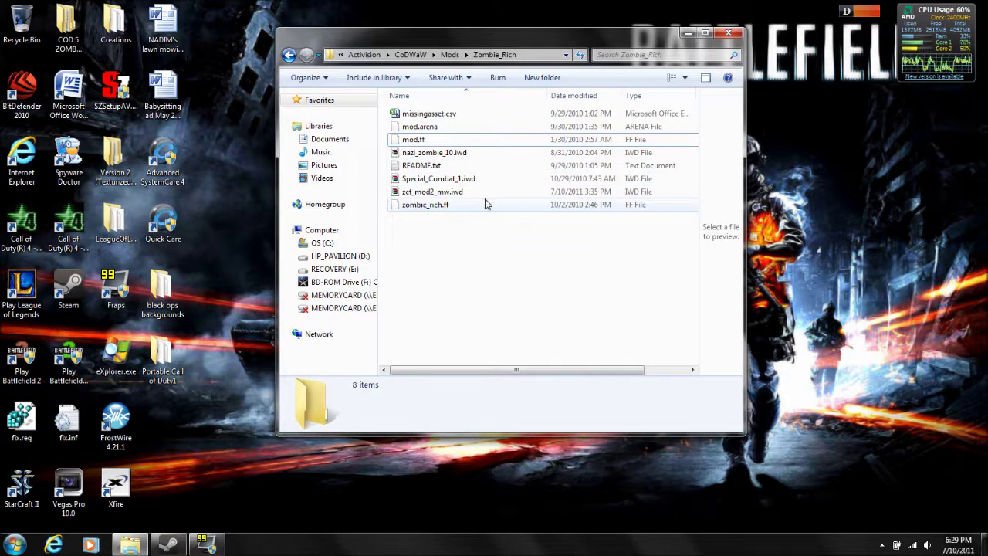
mouse_move(432, 191)
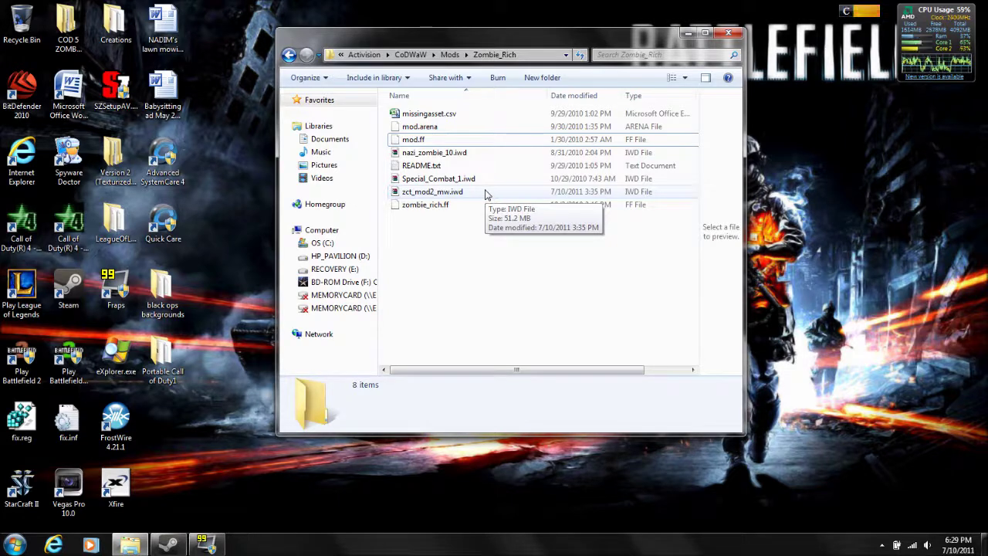
click(464, 193)
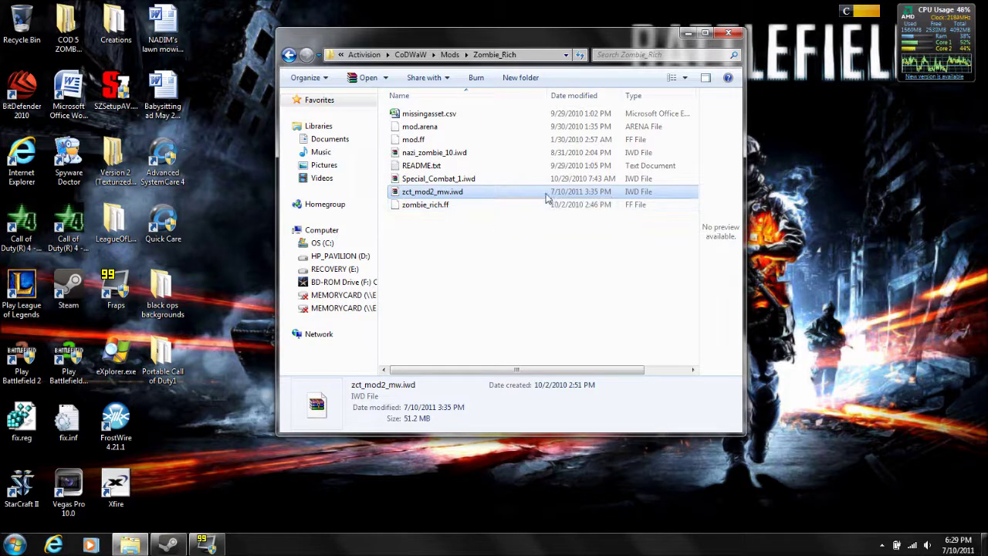
click(496, 181)
double_click(490, 193)
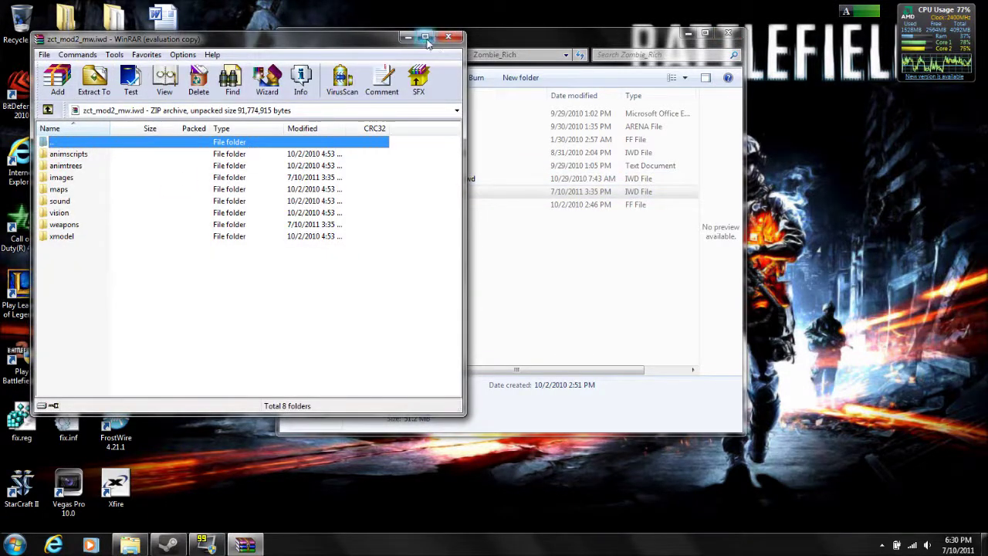
click(448, 36)
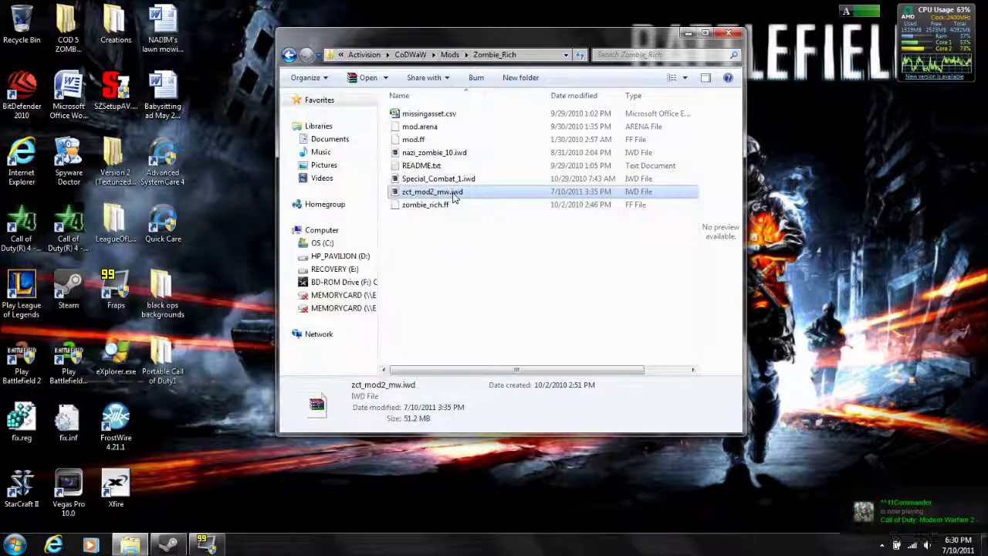
right_click(454, 196)
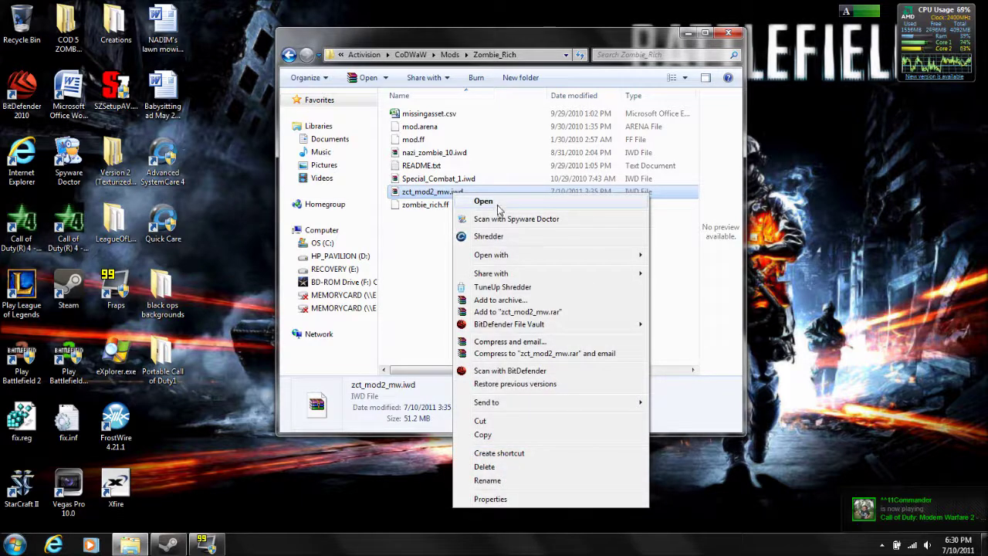
mouse_move(540, 254)
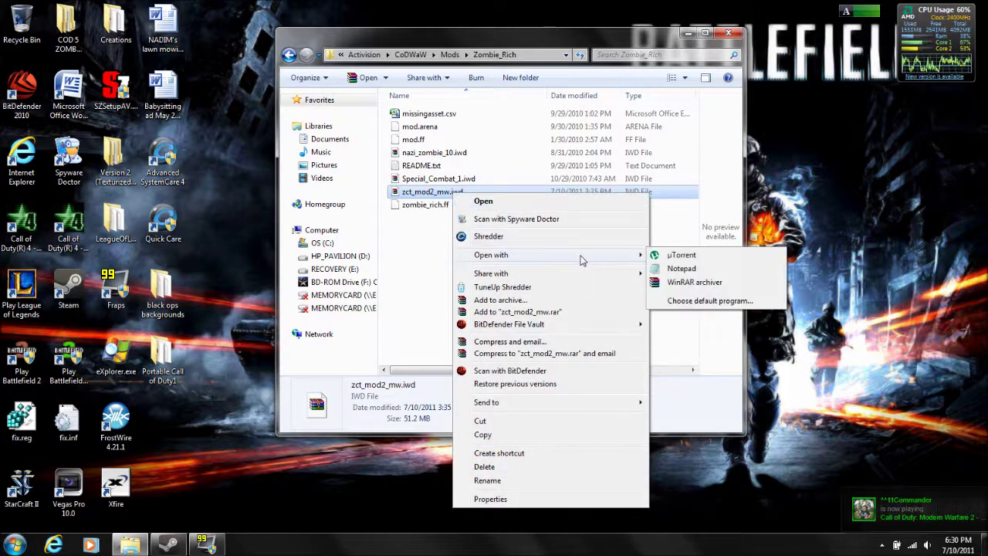
Through Open with, browse to C:\Program Files\WinRAR\WinRAR.exe and open zct_mod2_mw.iwd with it.
click(708, 300)
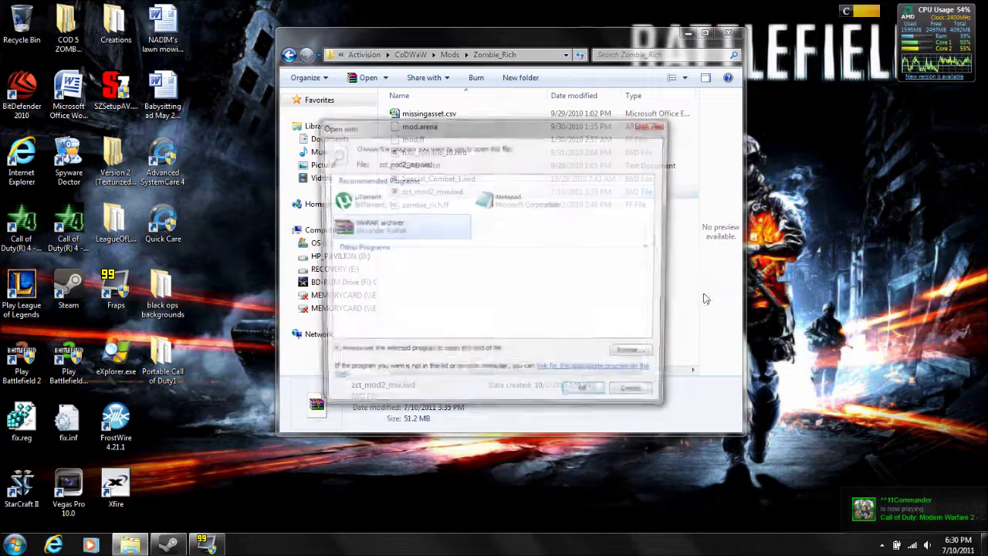
drag(531, 129, 741, 222)
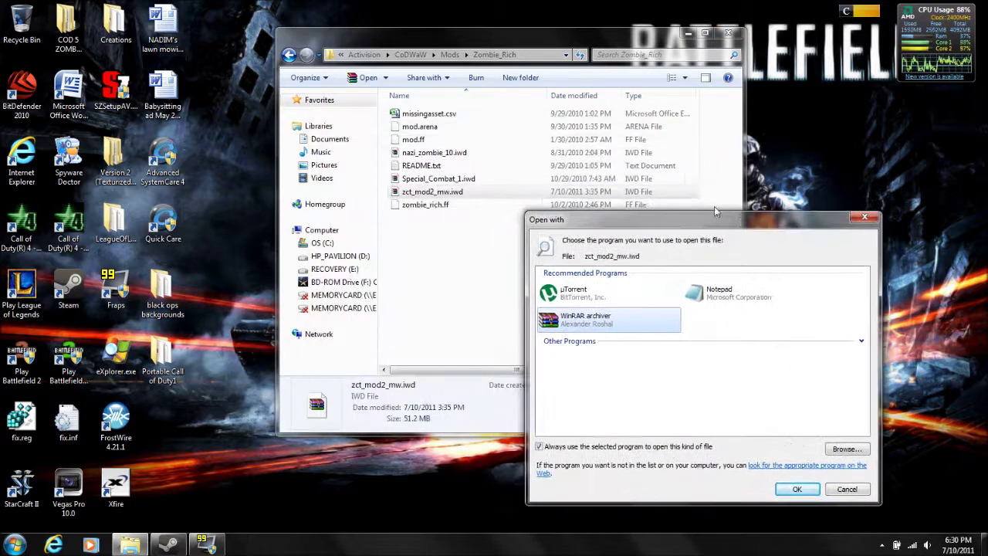
drag(655, 220, 543, 158)
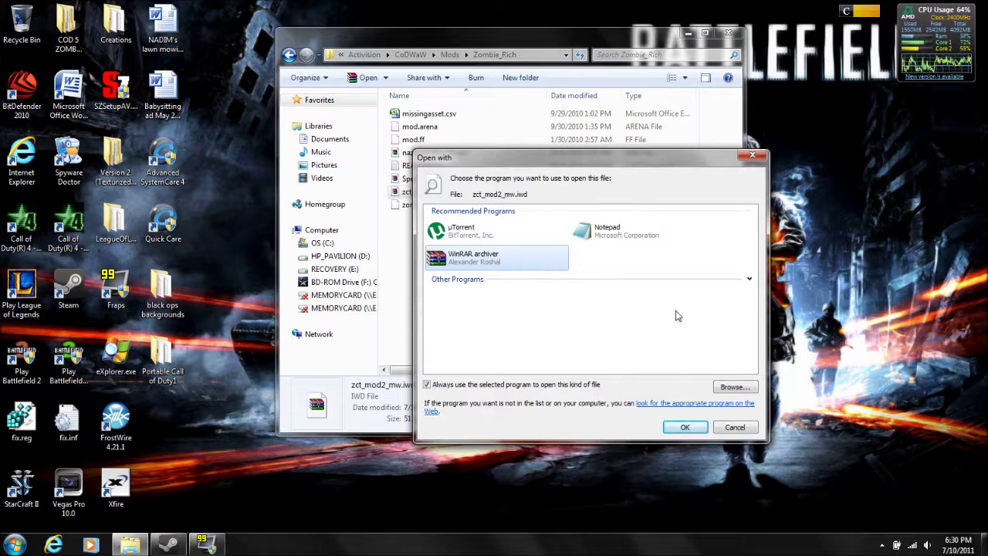
click(646, 332)
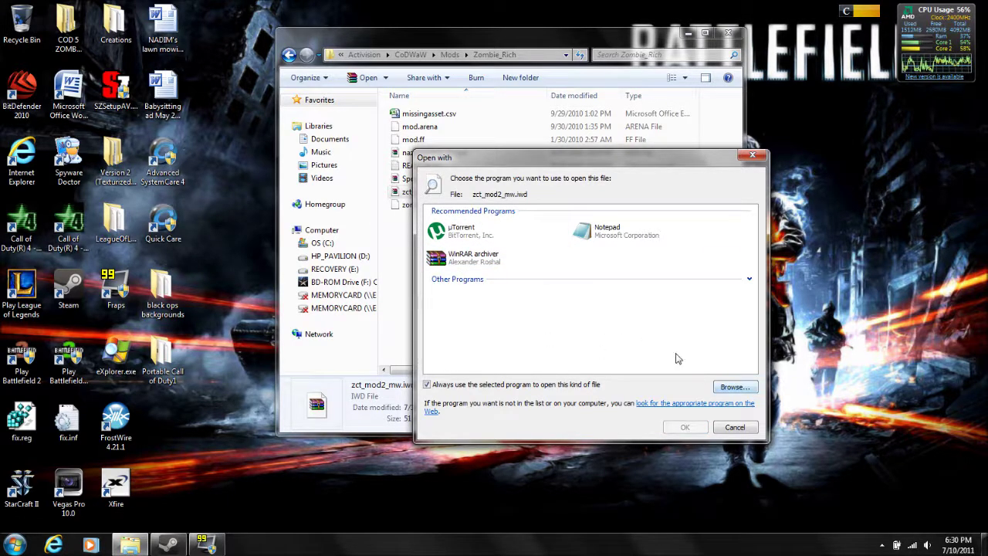
click(729, 387)
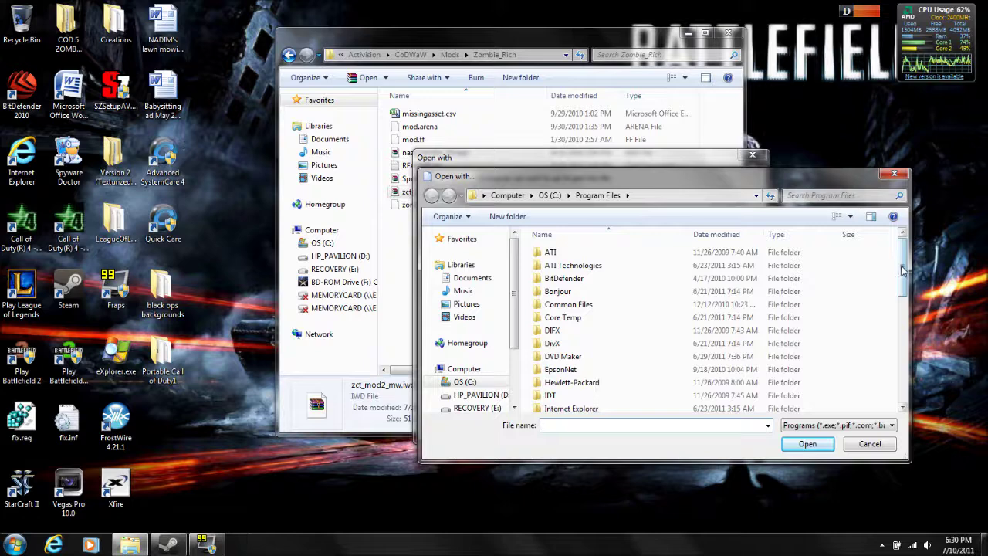
mouse_move(903, 268)
mouse_down()
mouse_move(898, 260)
mouse_move(897, 391)
mouse_up()
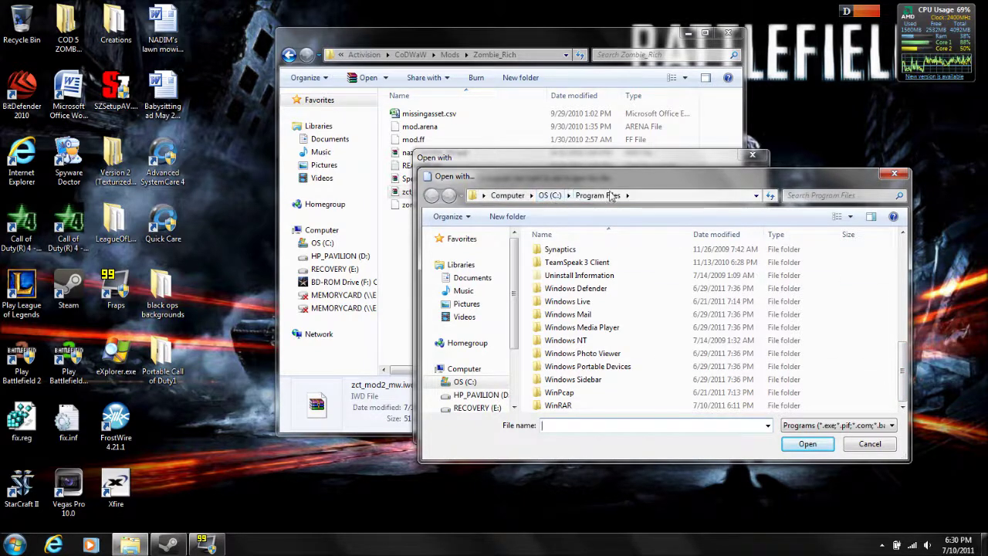
double_click(592, 406)
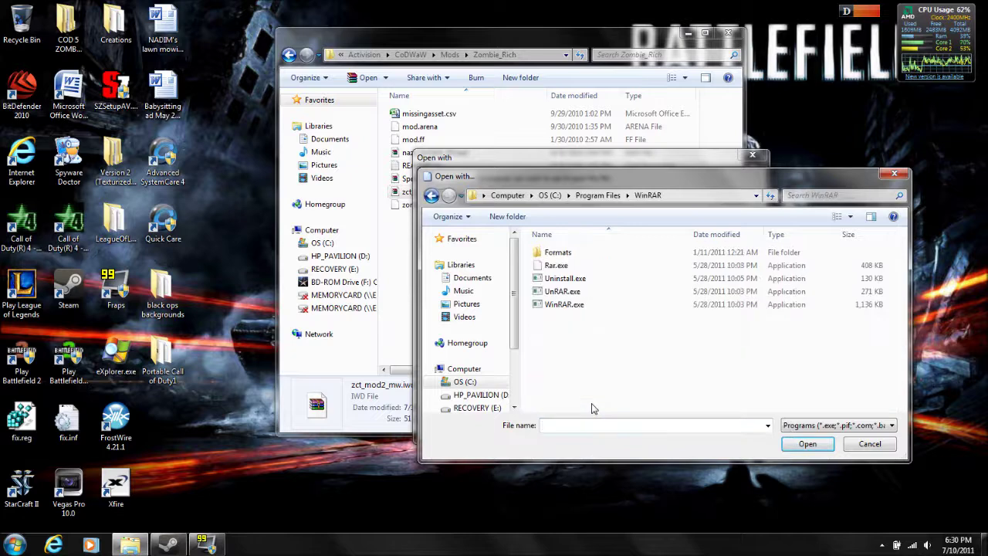
double_click(607, 307)
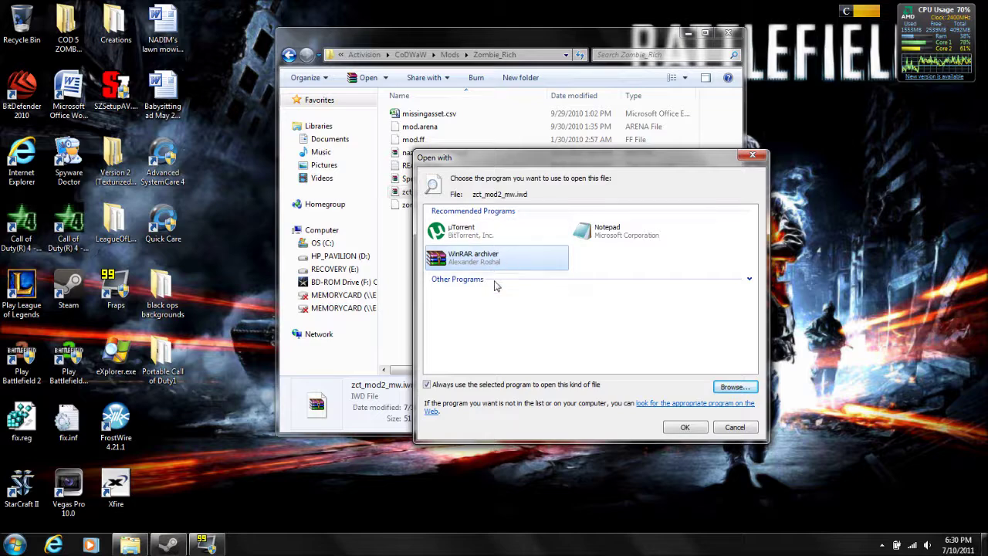
click(685, 426)
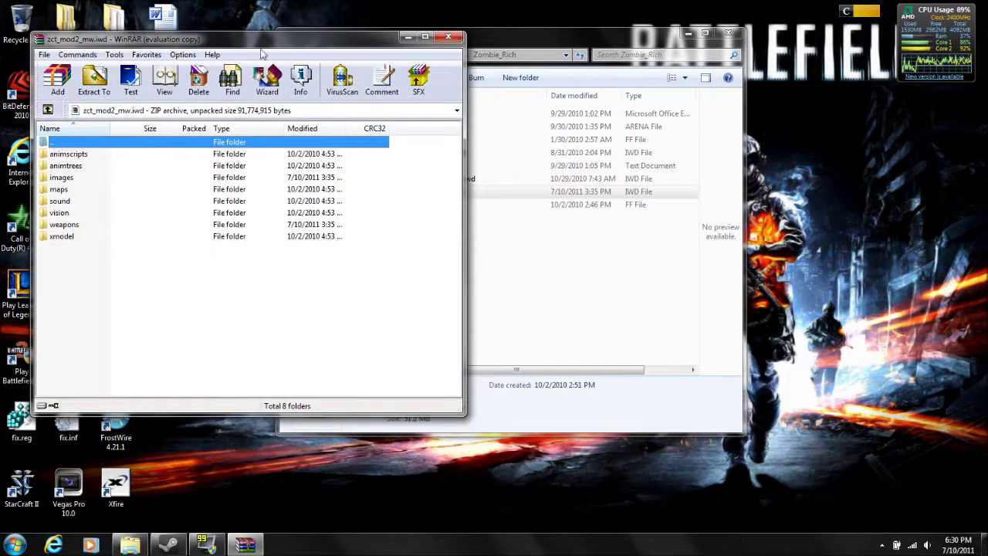
Arrange the WinRAR window on the left and the Explorer window on the right.
drag(259, 48, 236, 48)
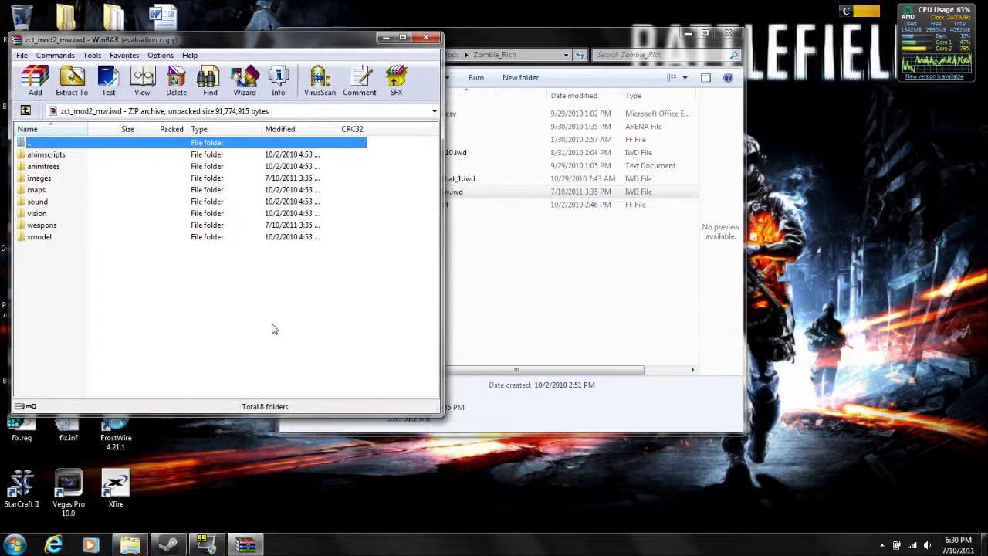
click(695, 32)
double_click(714, 31)
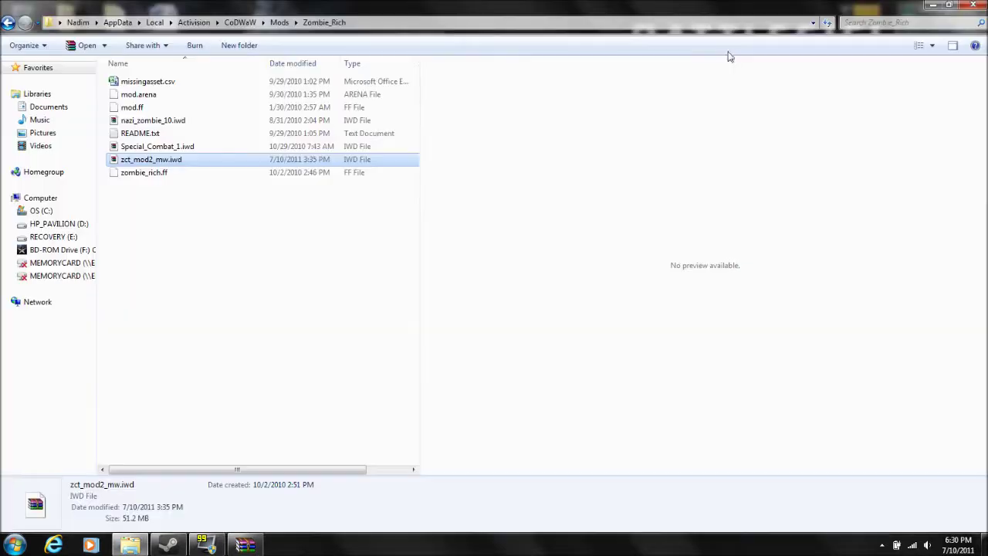
double_click(714, 16)
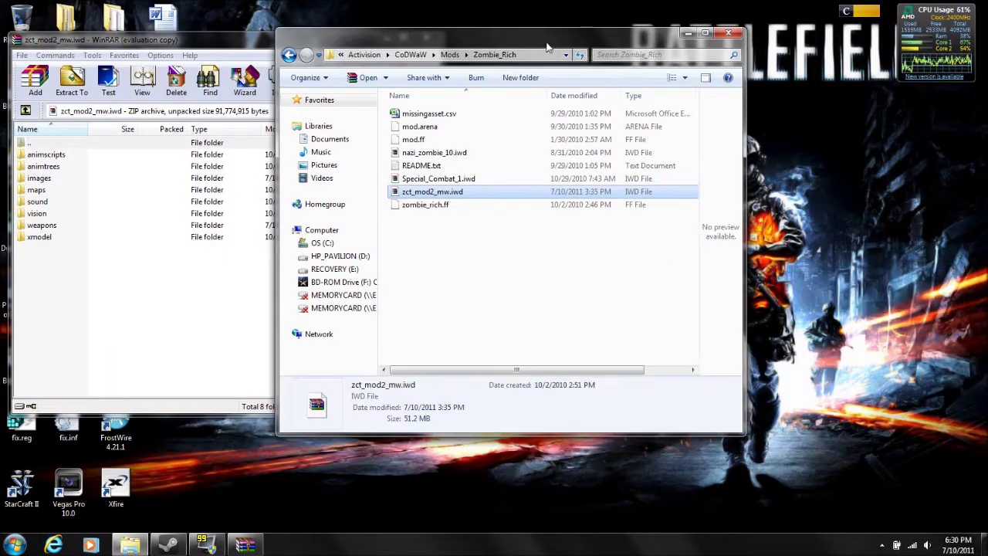
drag(545, 48, 752, 66)
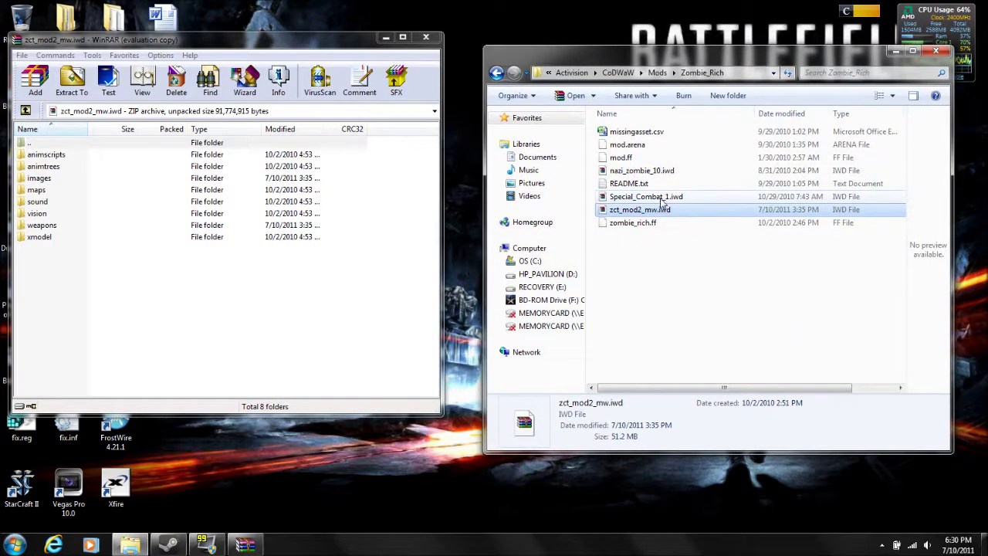
Open Special_Combat_1.iwd in a second WinRAR window, close Explorer, and select its images folder.
double_click(659, 197)
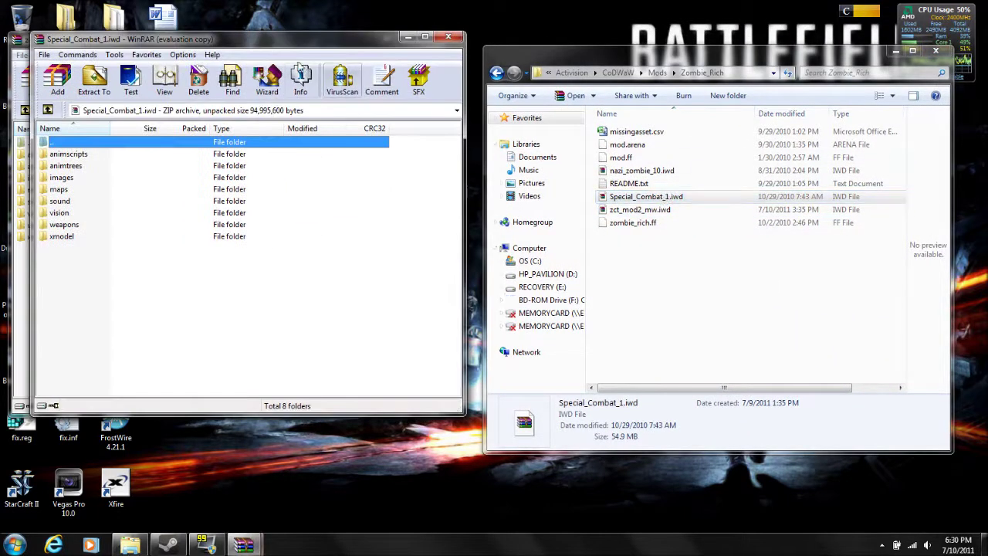
click(935, 53)
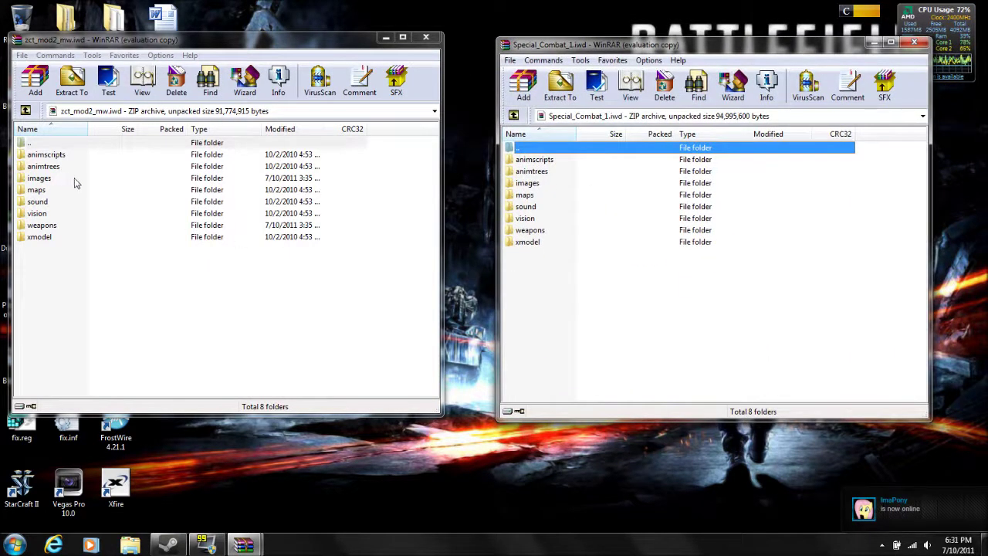
click(559, 186)
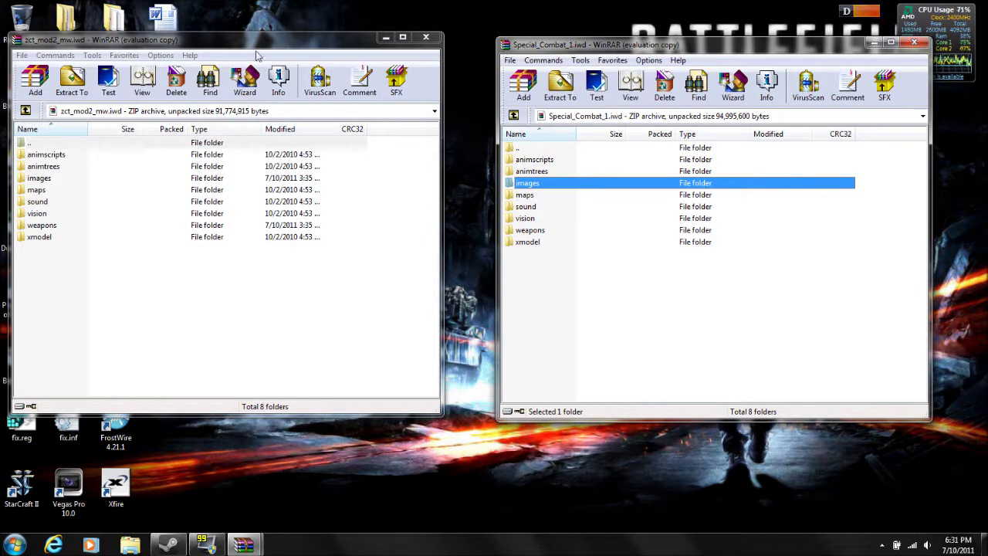
Drag the images folder from Special_Combat_1.iwd into zct_mod2_mw.iwd and confirm the add-and-replace settings.
click(229, 48)
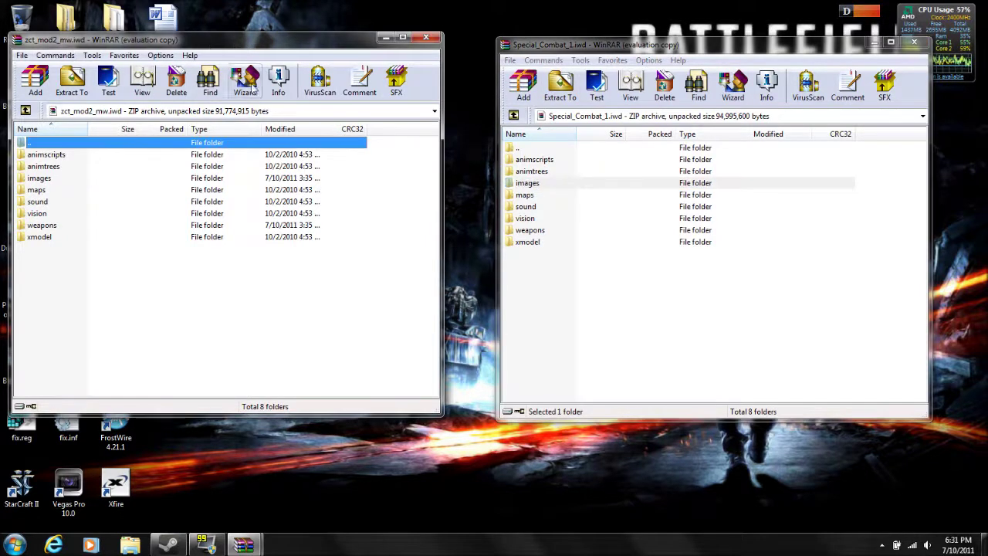
click(563, 51)
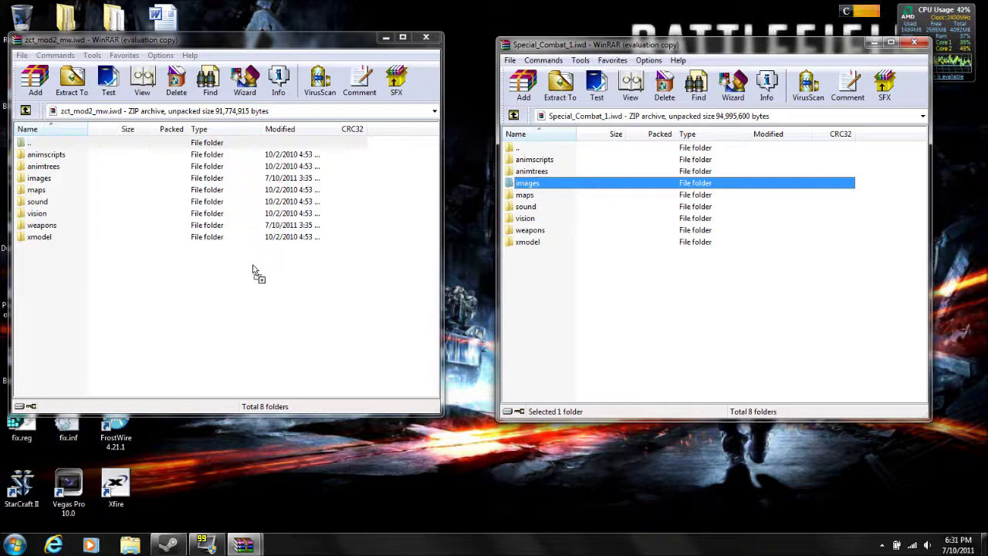
drag(389, 199, 234, 275)
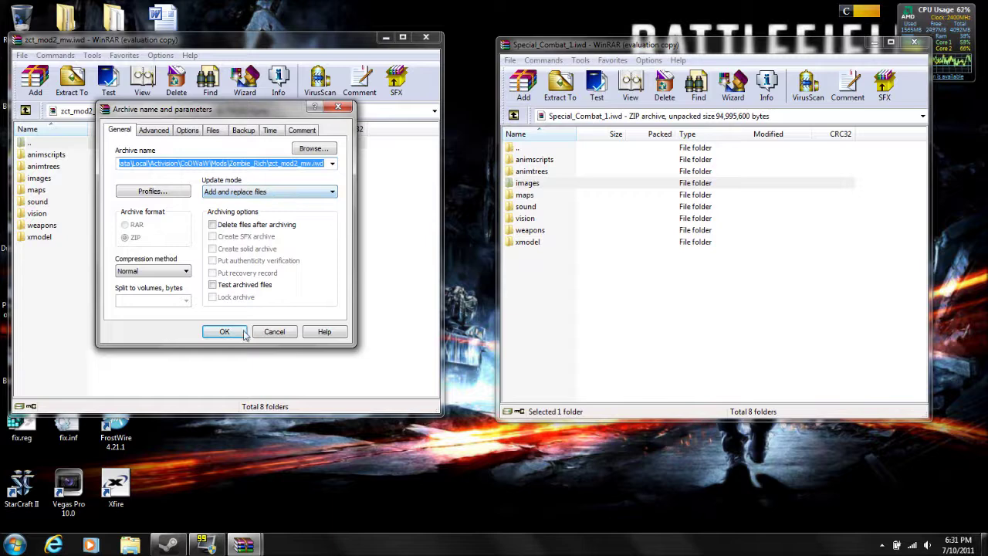
click(243, 331)
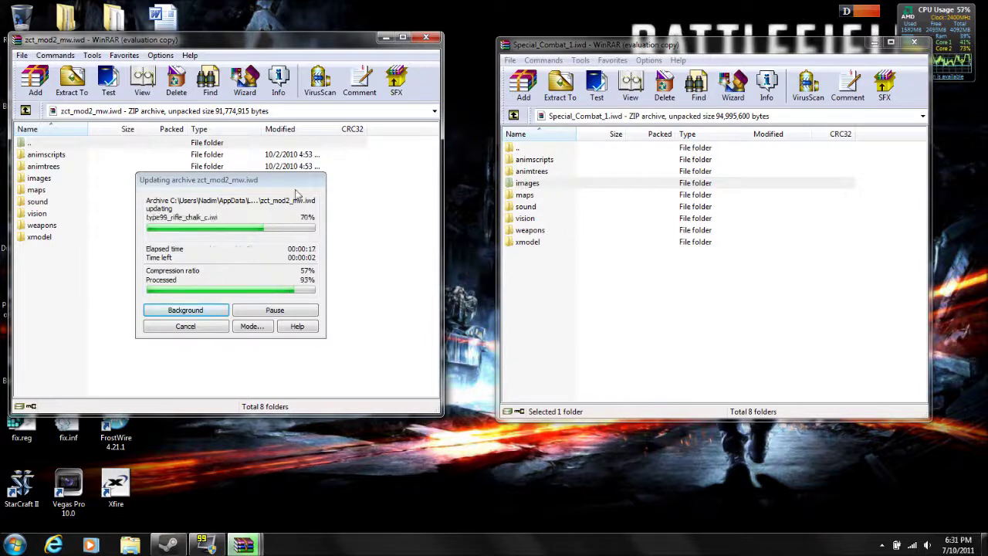
Check the updated images folder, select weapons in Special_Combat_1.iwd, then close the zct_mod2_mw.iwd window.
key(Down)
key(Down)
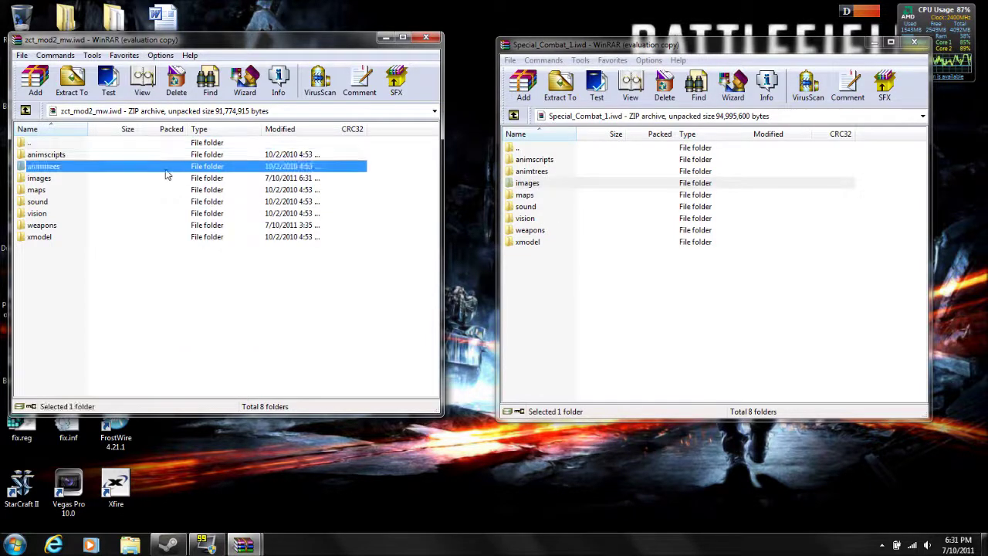
key(Down)
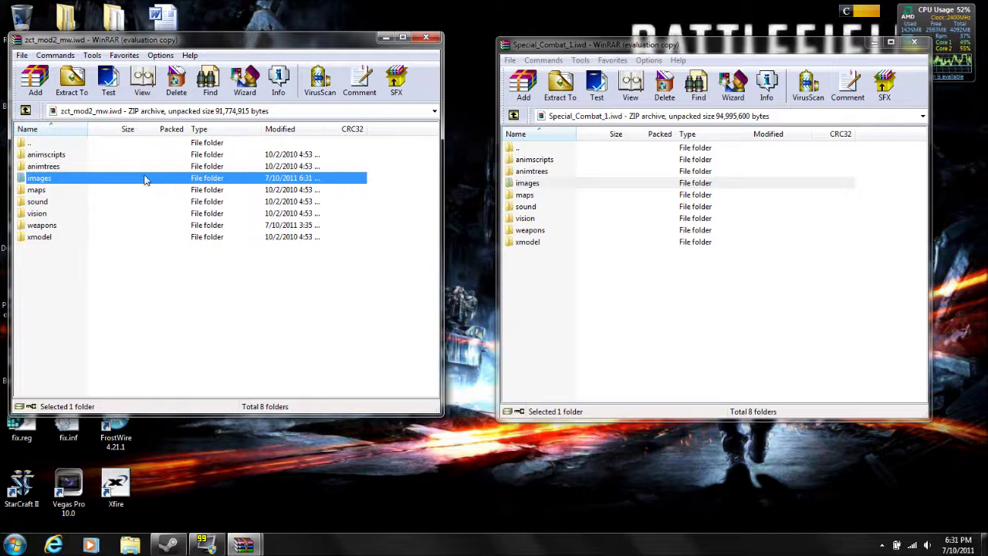
click(563, 185)
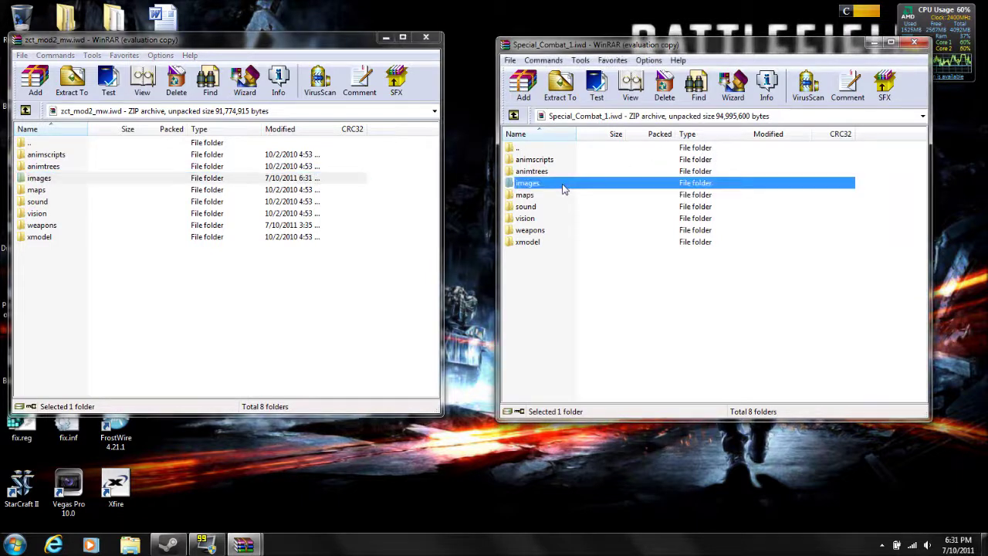
click(541, 231)
click(100, 294)
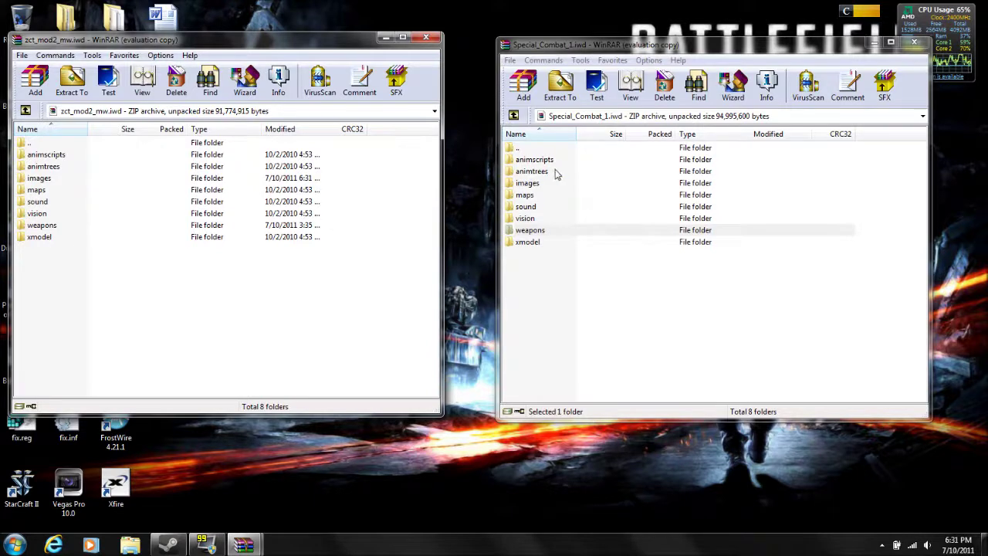
click(429, 38)
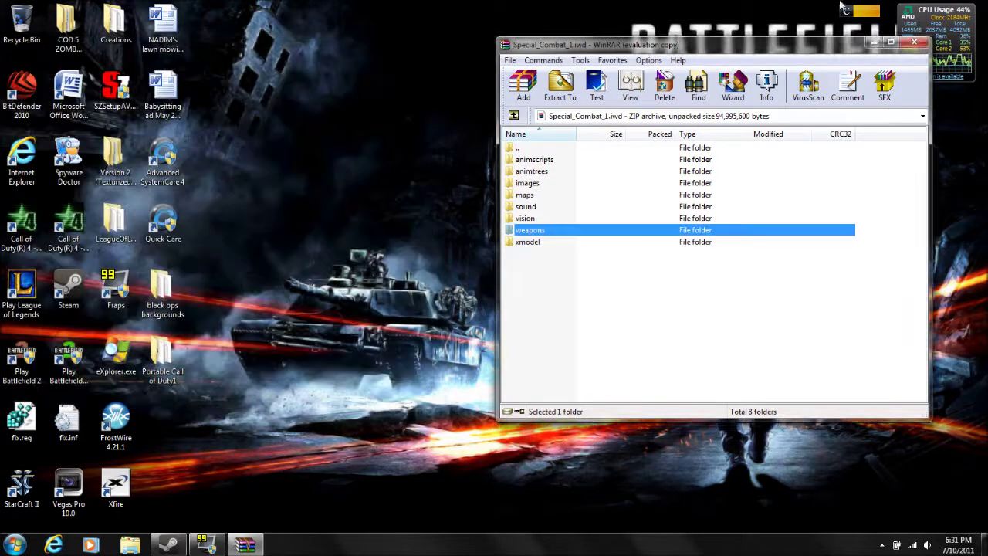
Close the Special_Combat_1.iwd WinRAR window, leaving only the desktop.
click(914, 42)
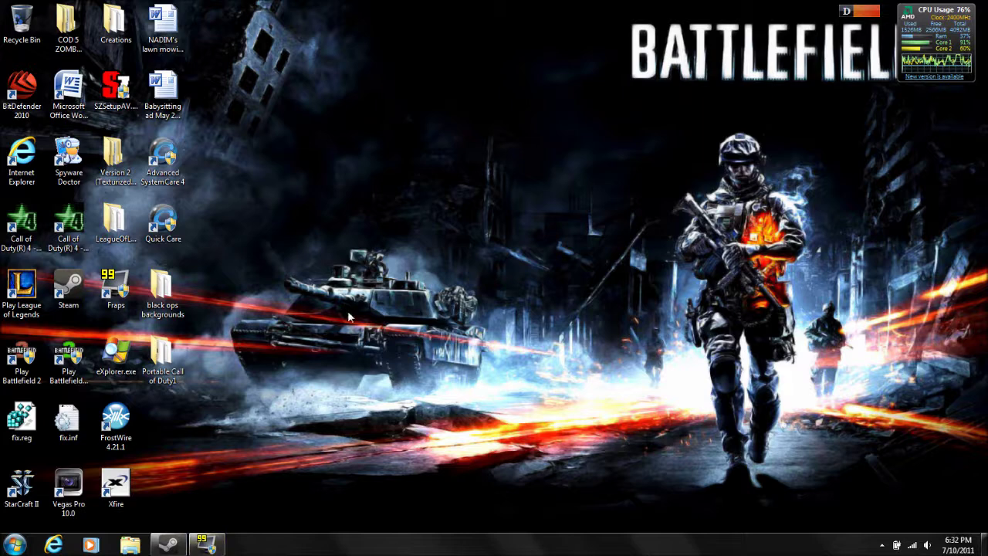